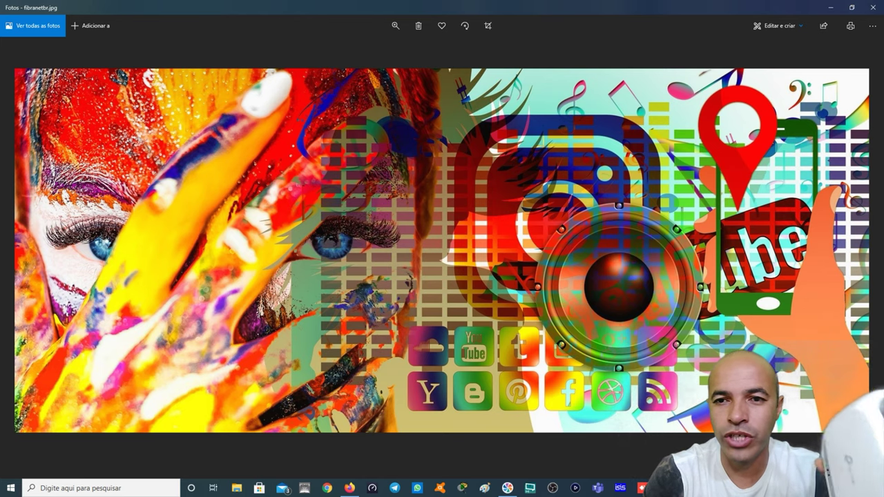
Switch from the Photos viewer to Firefox, which shows a server-not-found page
mouse_move(855, 470)
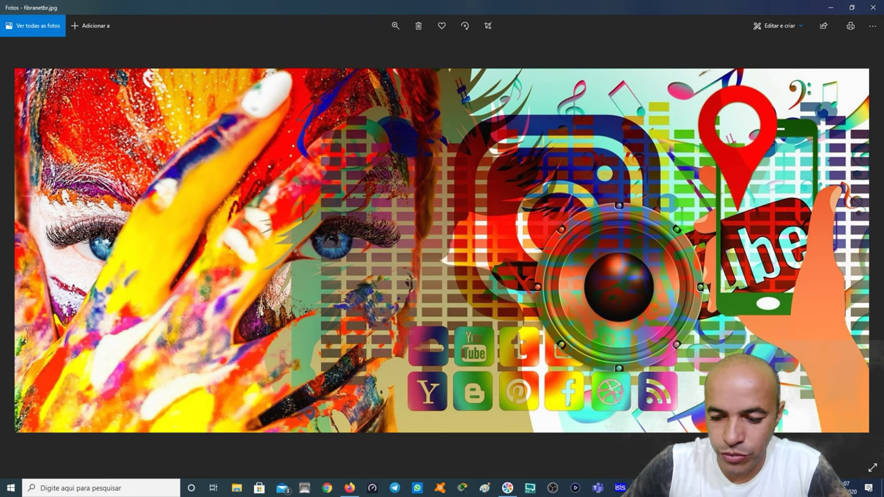
left_click(350, 488)
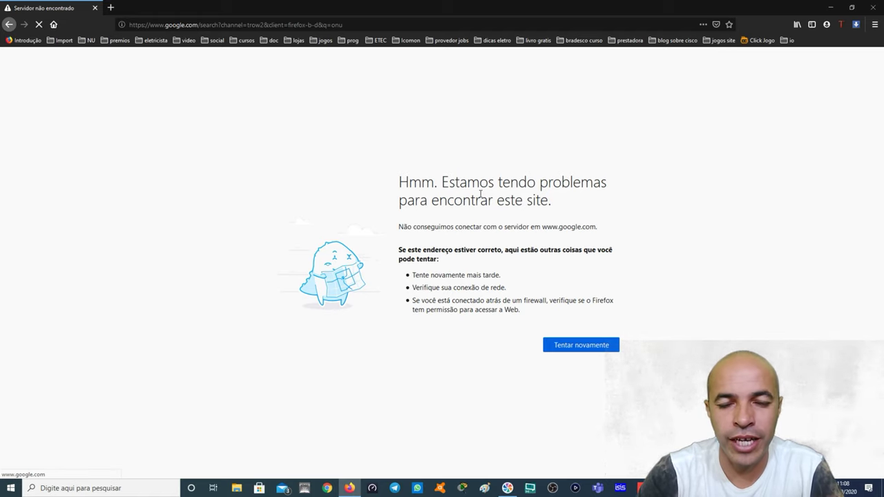
Load the router address 192.168.0.1 in Firefox's address bar
left_click(242, 25)
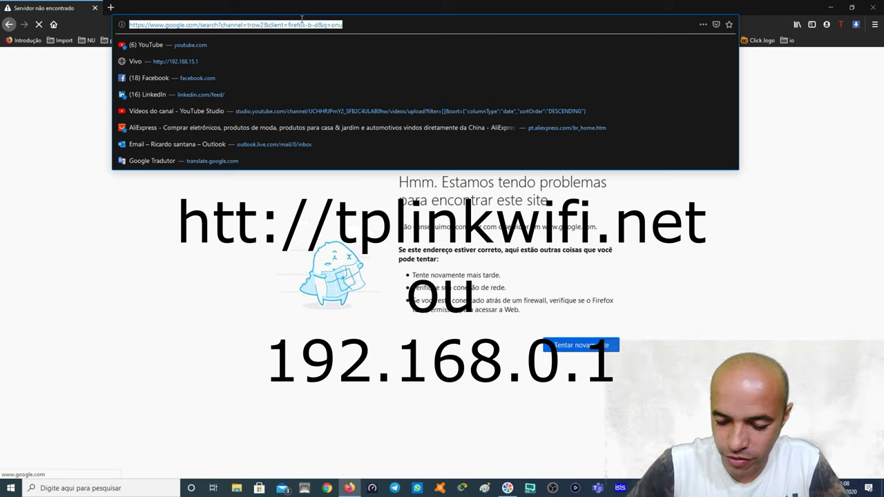
type("192.168.")
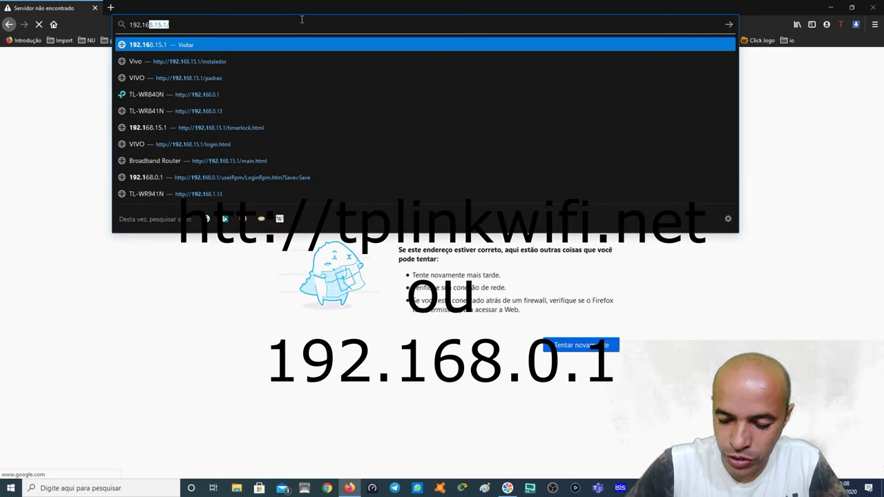
type("0.1")
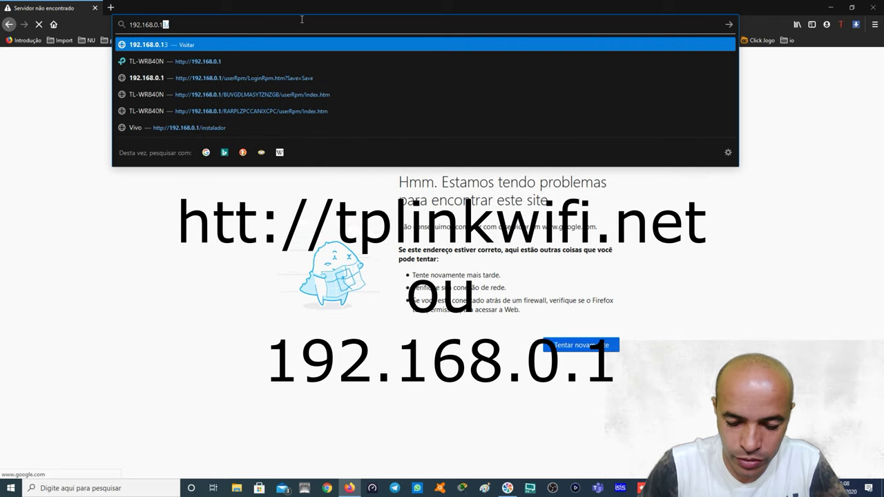
key("Delete")
key("Return")
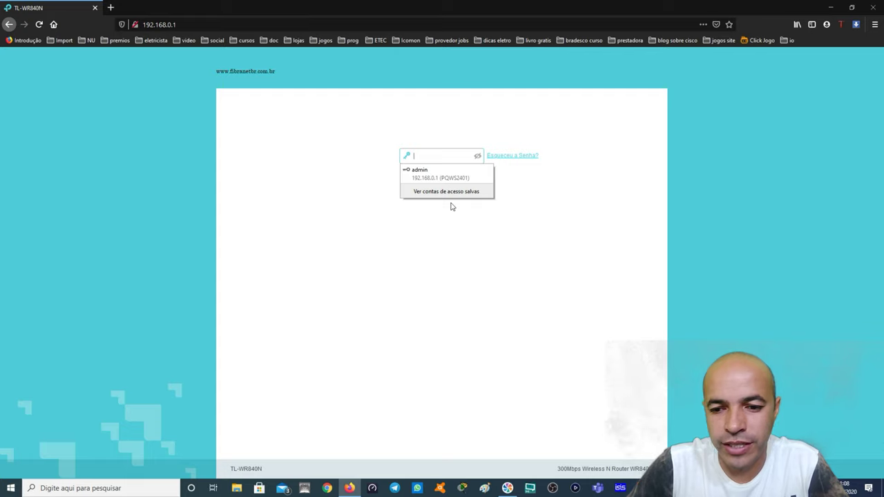
Log in to the TL-WR840N with the admin password to reach the network map
left_click(451, 205)
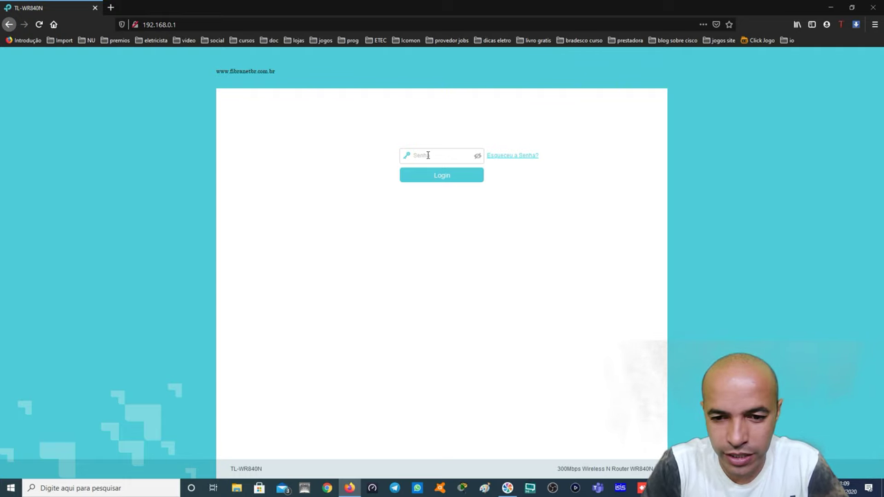
left_click(428, 155)
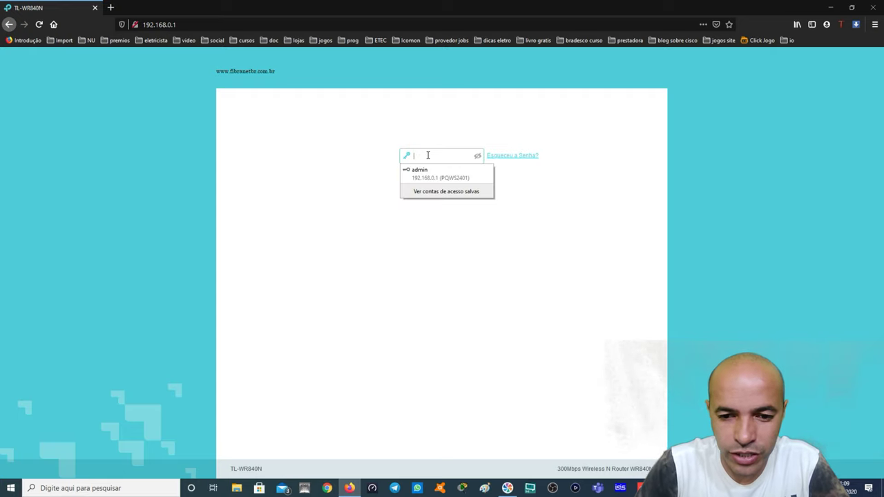
type("adminadmin")
key("Return")
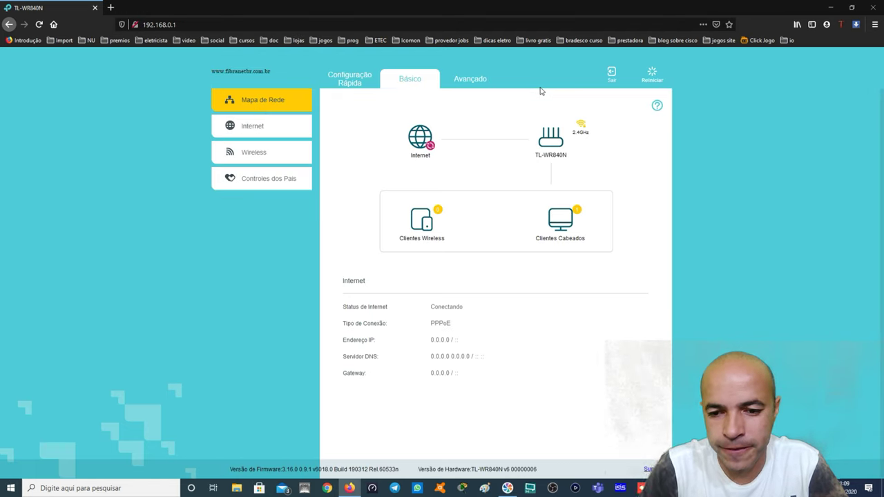
Start Configuração Rápida and continue with PPPoE as the connection type
left_click(339, 82)
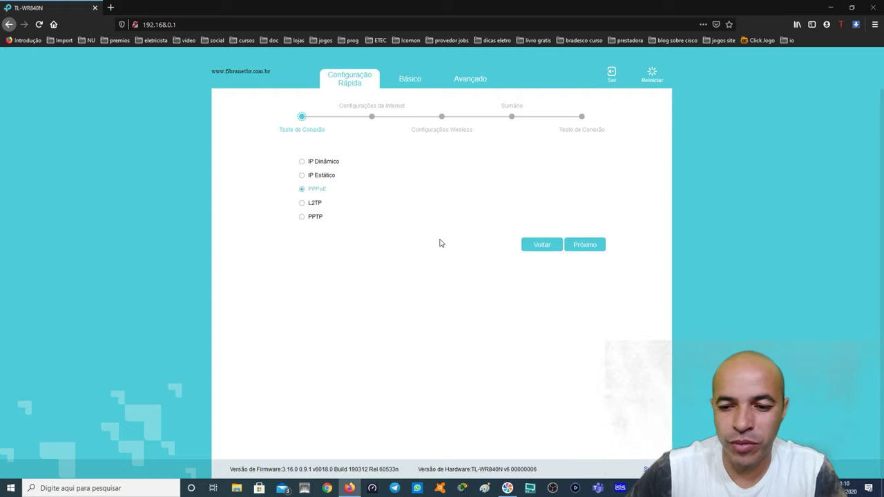
left_click(585, 250)
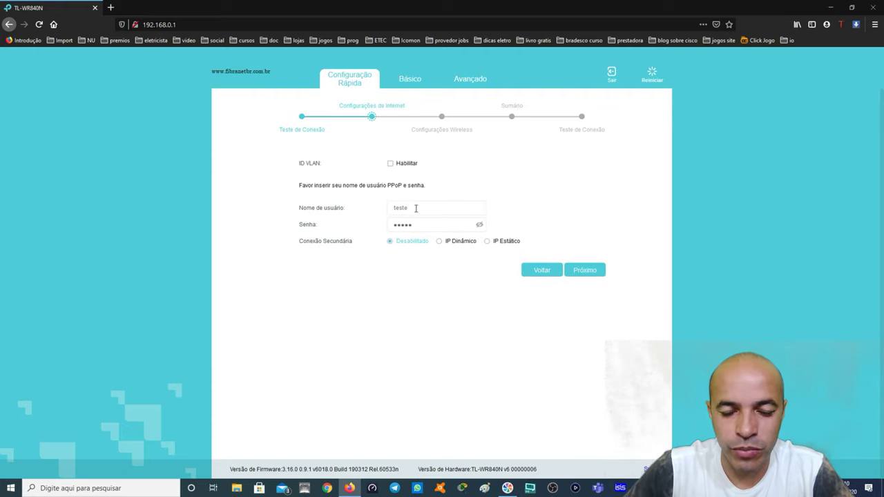
Replace username 'teste' with the provider's PPPoE username, enter its password, and continue
left_click_drag(416, 208, 383, 208)
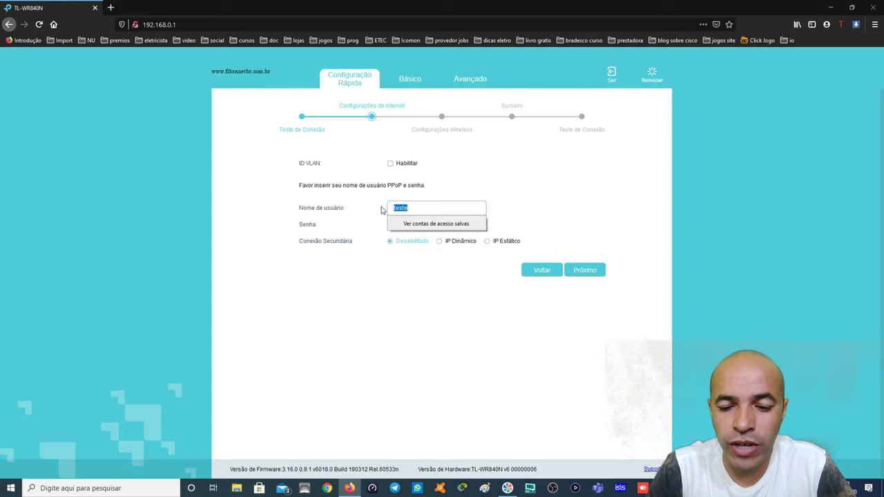
key("BackSpace")
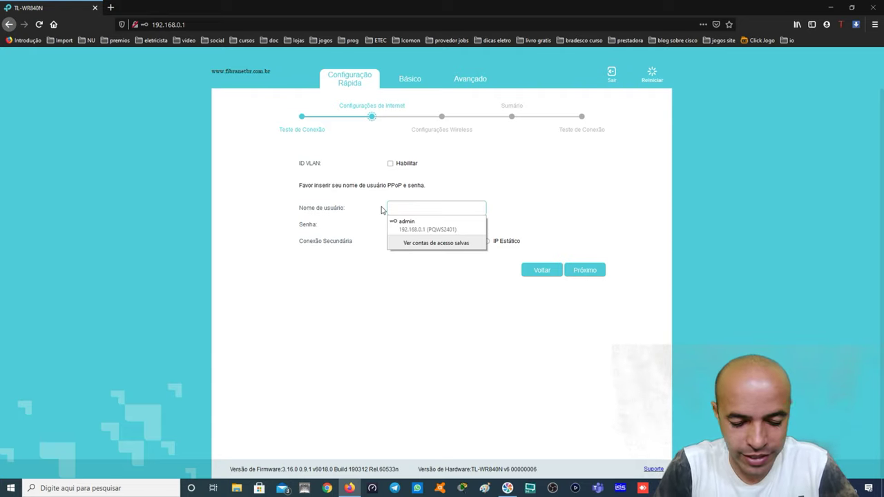
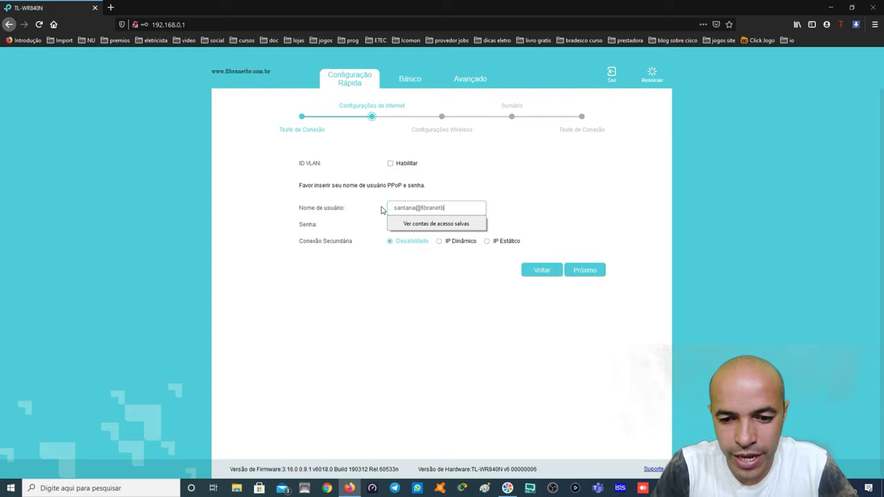
key("Tab")
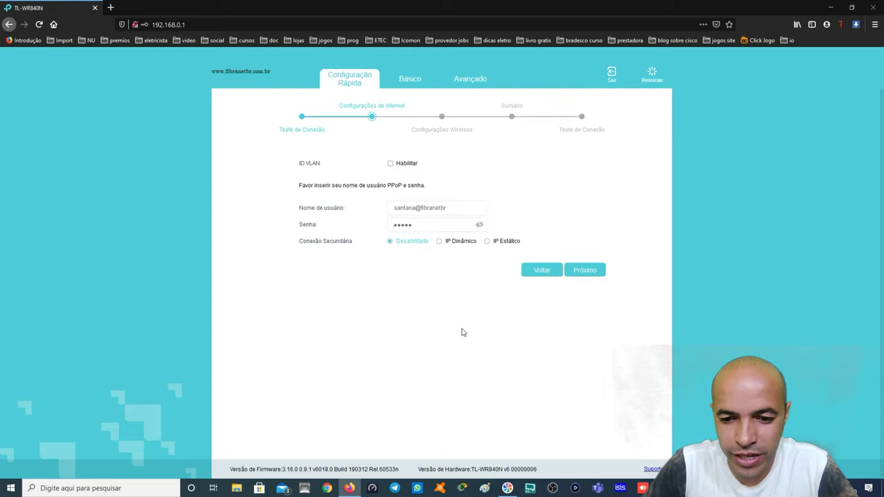
double_click(419, 226)
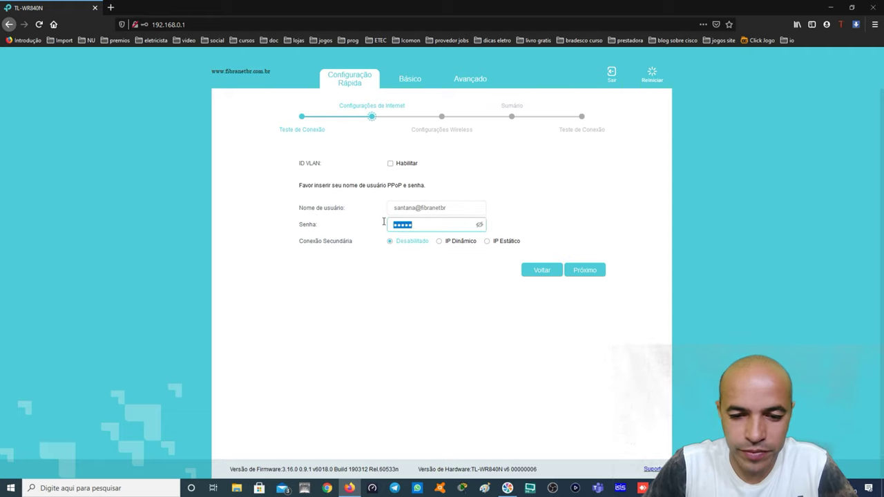
type("****")
key("BackSpace")
key("BackSpace")
key("BackSpace")
key("BackSpace")
type("***")
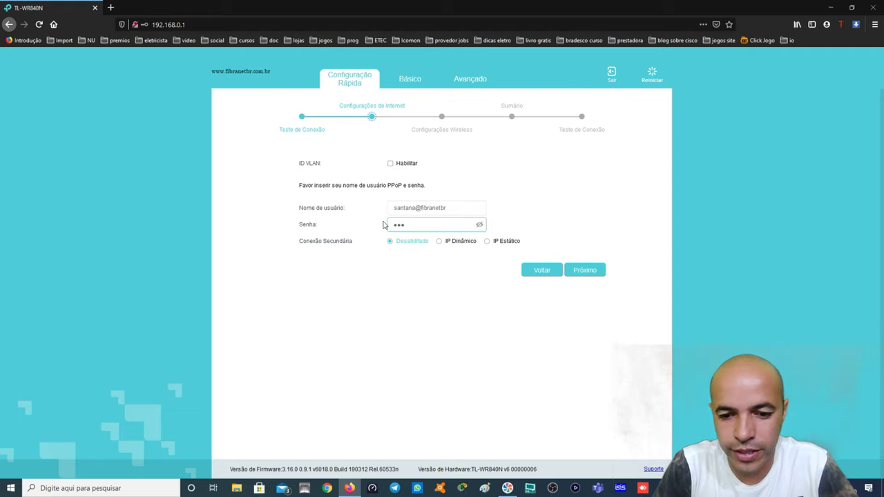
type("*******")
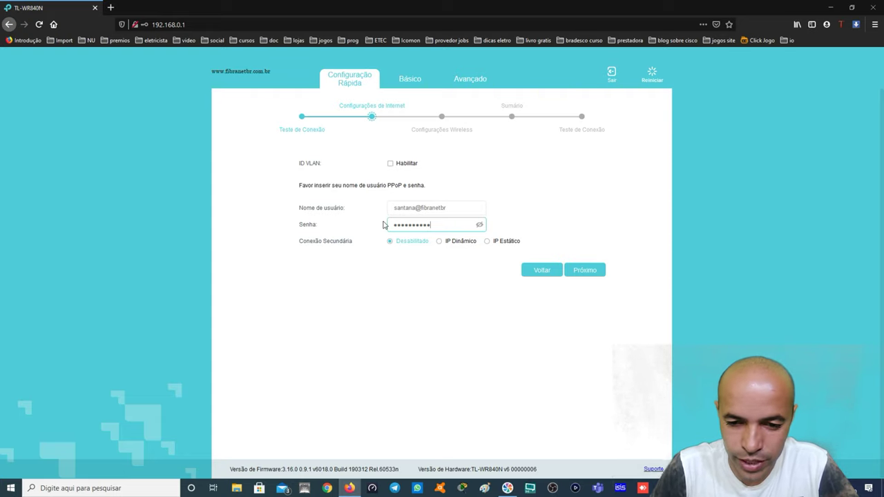
left_click(591, 272)
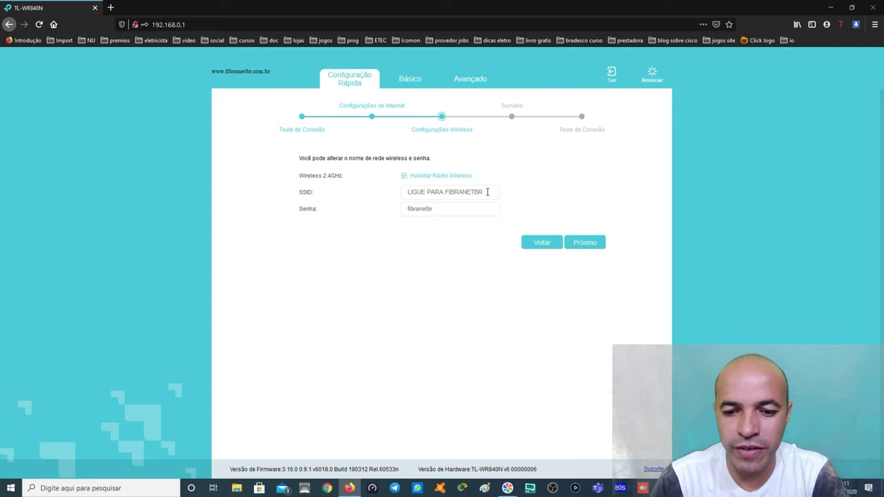
Replace SSID 'LIGUE PARA FIBRANETBR' with a new network name and password, then save
left_click(498, 193)
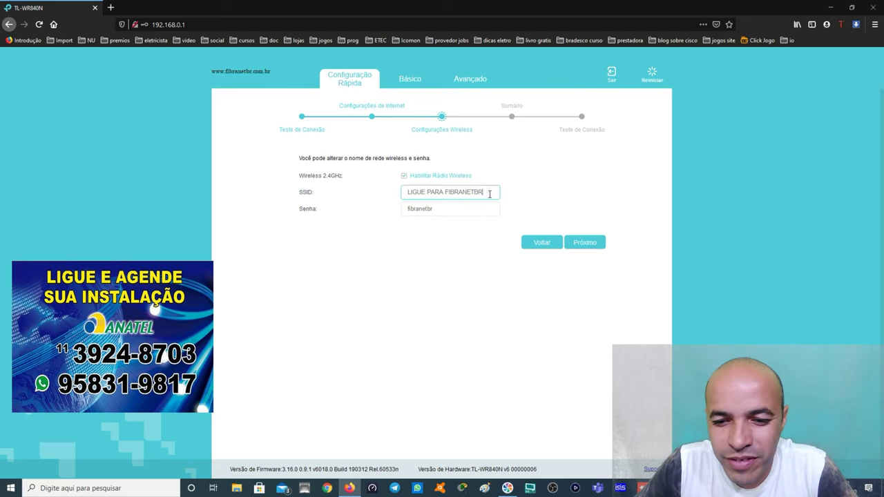
key("BackSpace")
key("BackSpace")
key("BackSpace")
key("BackSpace")
key("BackSpace")
key("BackSpace")
key("BackSpace")
key("BackSpace")
key("BackSpace")
key("BackSpace")
key("BackSpace")
key("BackSpace")
key("BackSpace")
key("BackSpace")
key("BackSpace")
key("BackSpace")
key("BackSpace")
key("BackSpace")
key("BackSpace")
key("BackSpace")
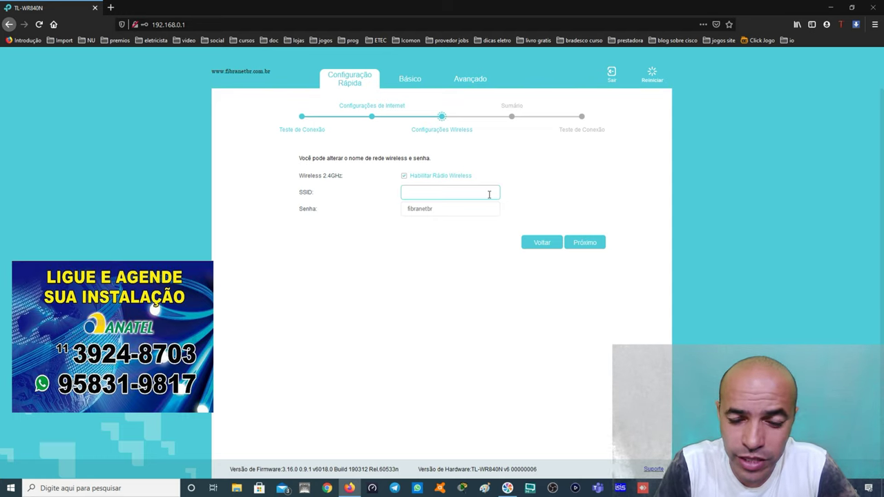
type("santana")
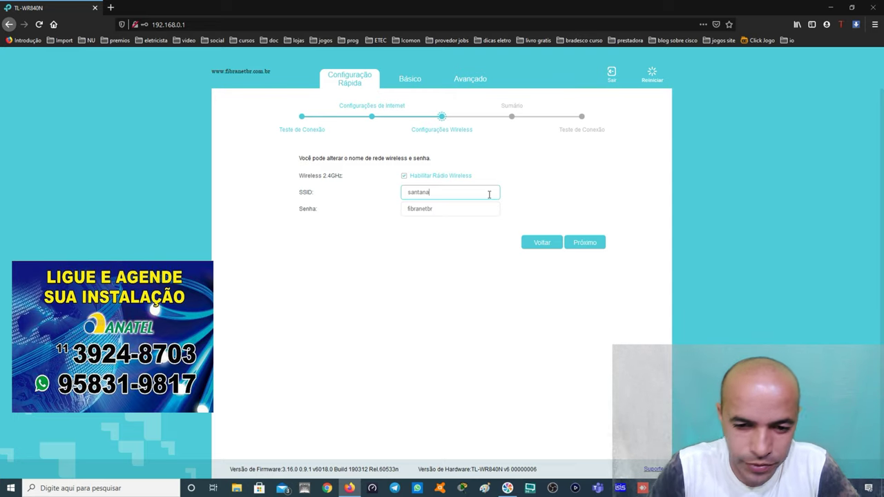
key("Tab")
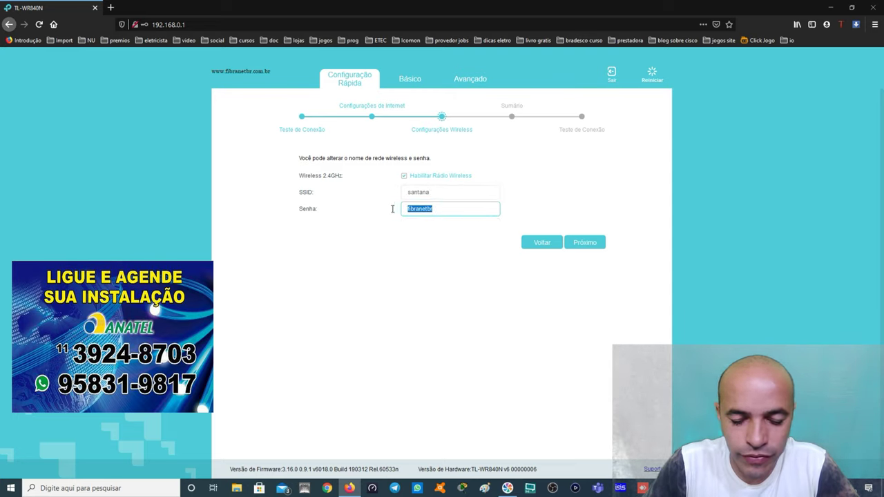
type("1")
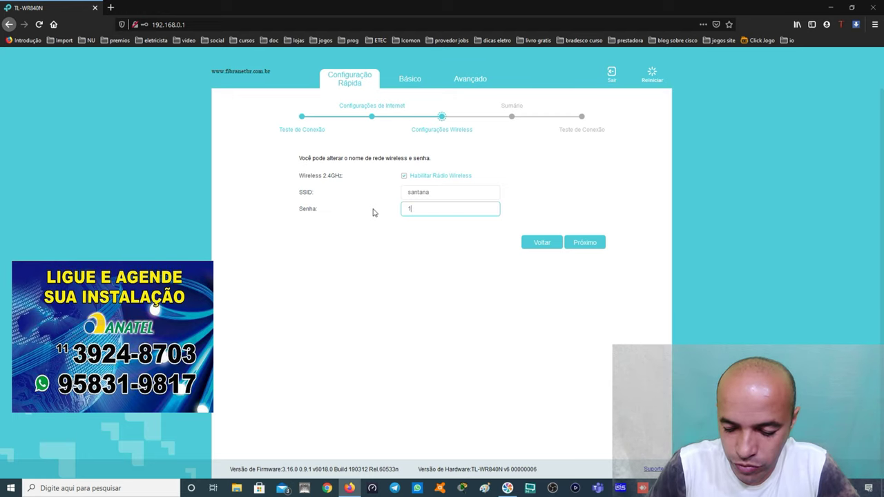
type("2345678")
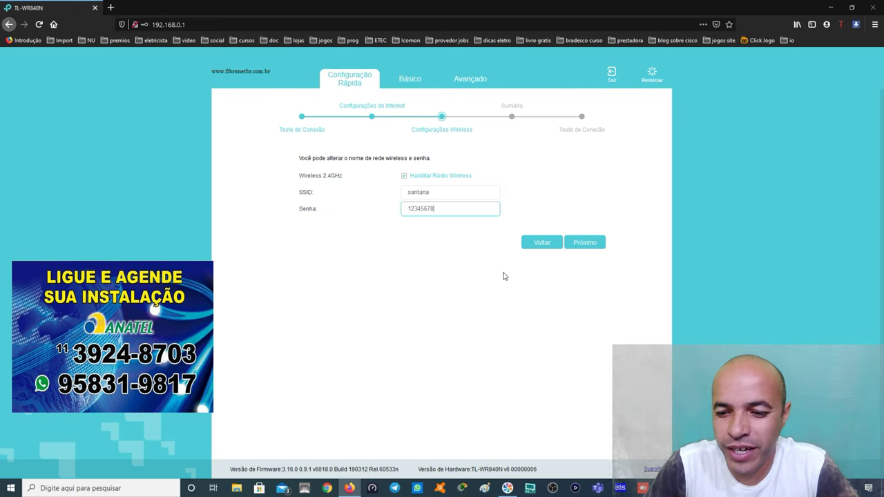
left_click(581, 246)
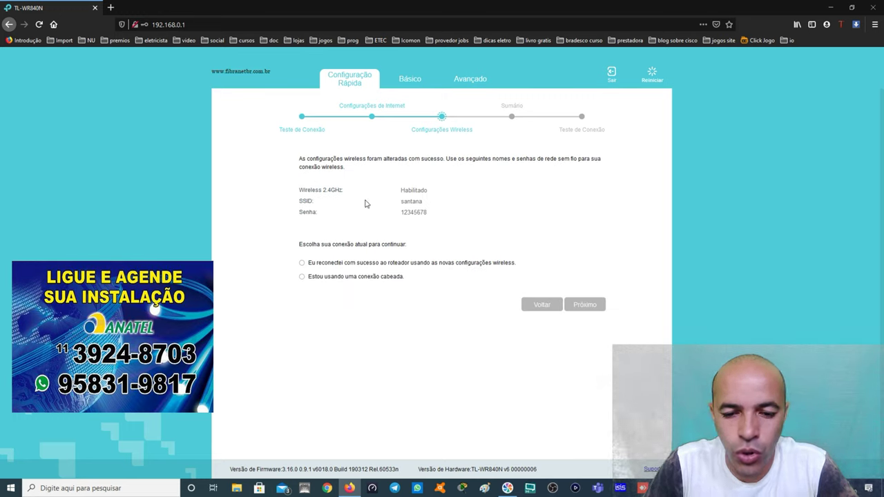